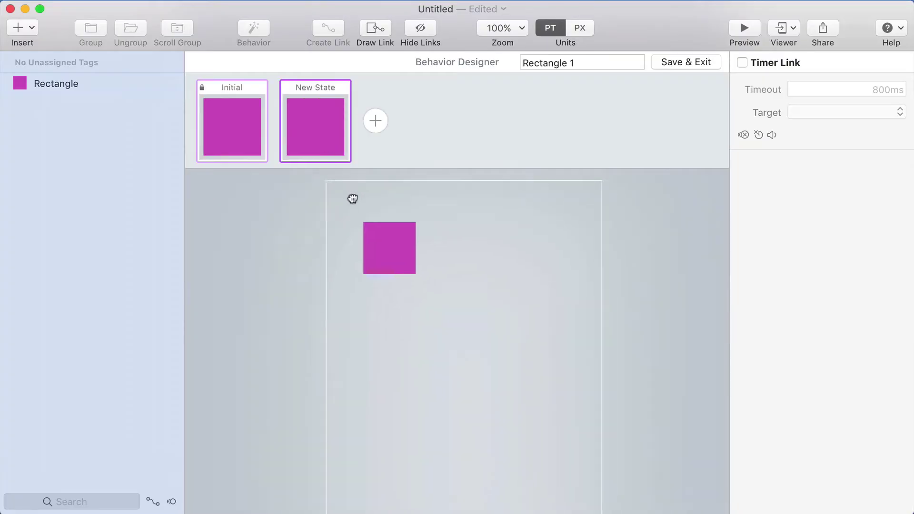
Step: Drag the magenta square to the lower right in New State and compare it against Initial
drag(395, 246, 523, 320)
scroll(484, 300, up, 2)
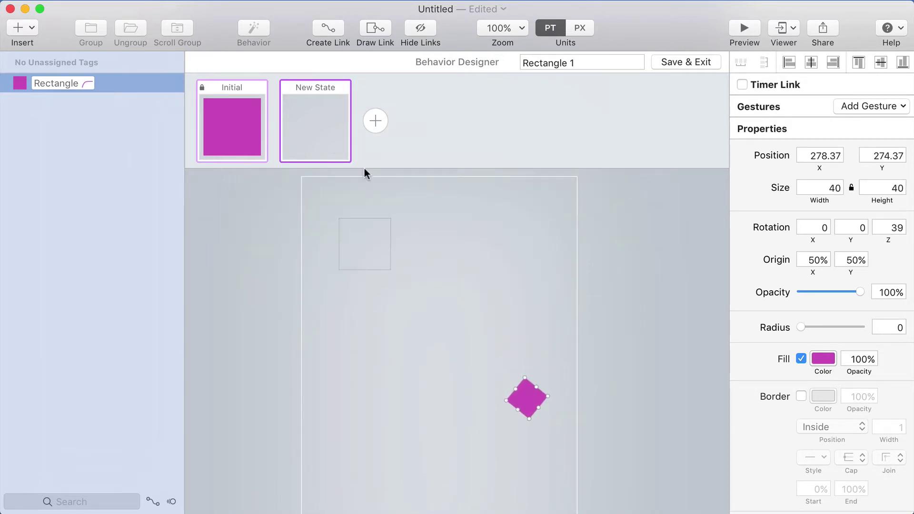
click(252, 136)
click(322, 132)
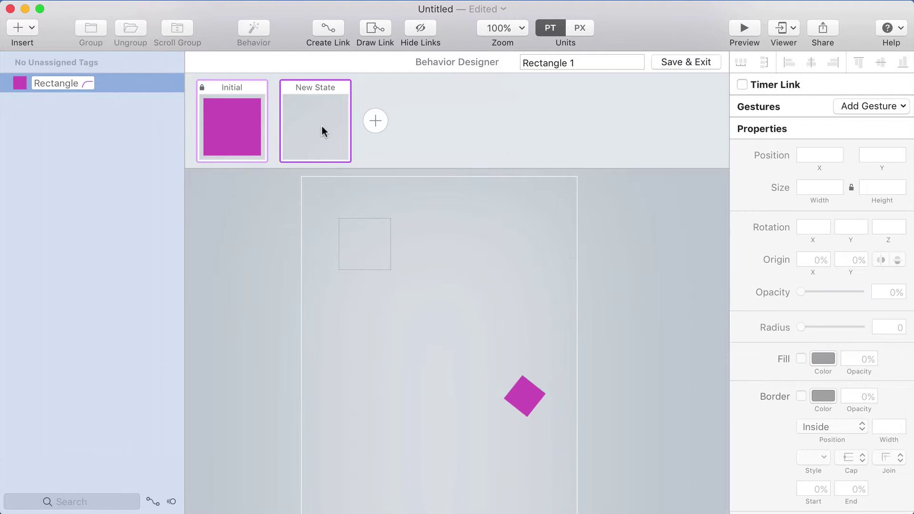
click(253, 133)
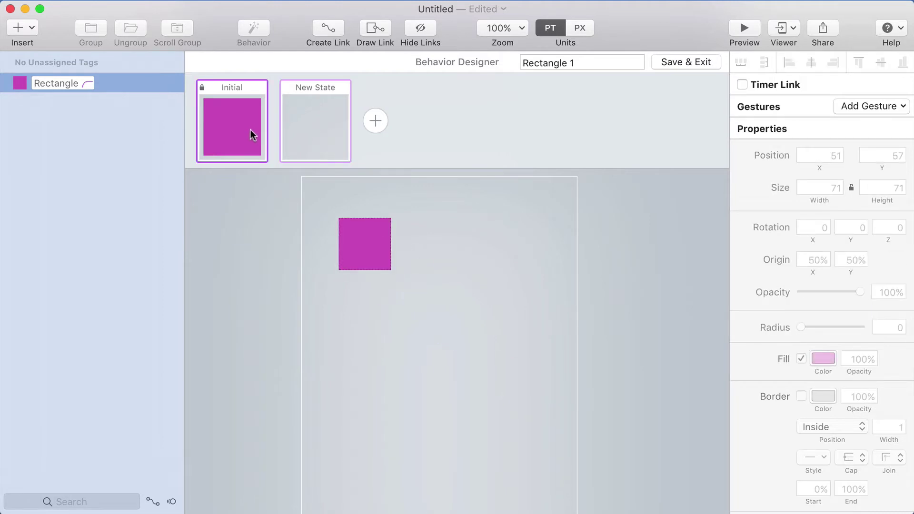
Step: Scroll the inspector to Timing, showing Spring (RK4) with tension 950 and friction 60
scroll(803, 290, down, 10)
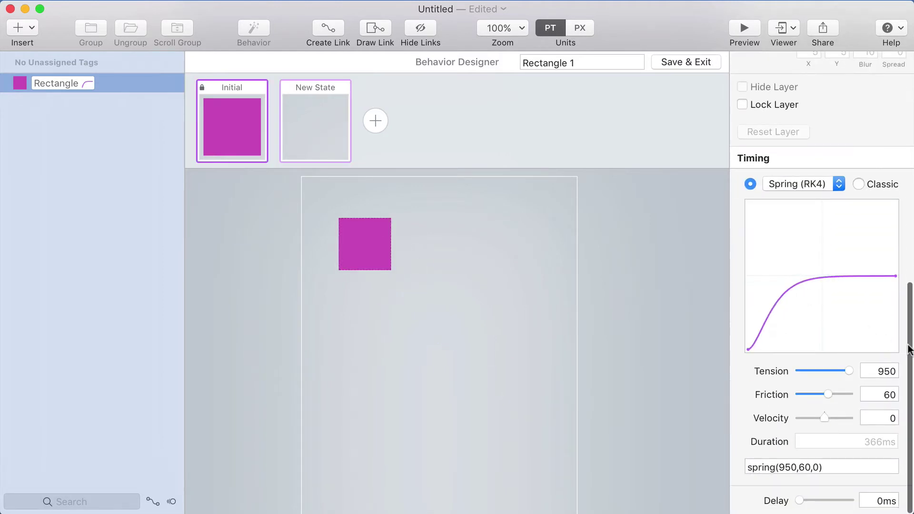
scroll(910, 364, up, 10)
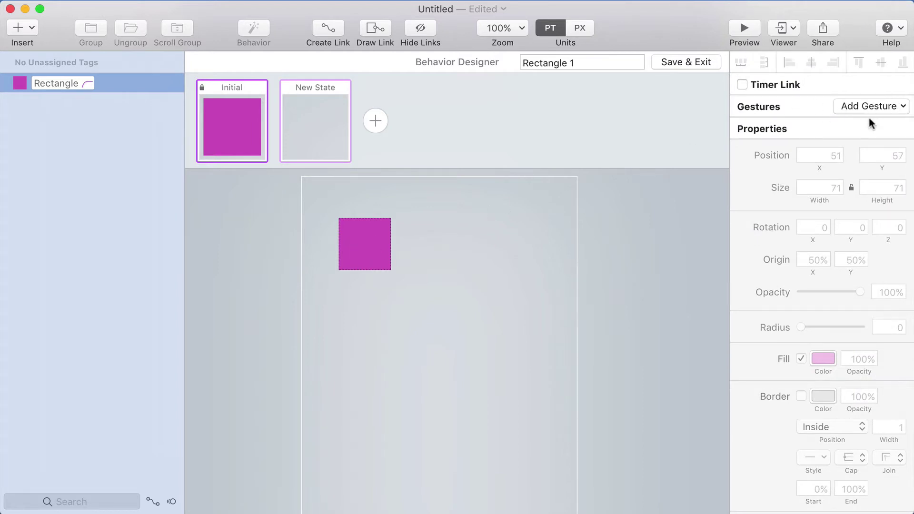
scroll(835, 143, down, 2)
drag(910, 106, 911, 327)
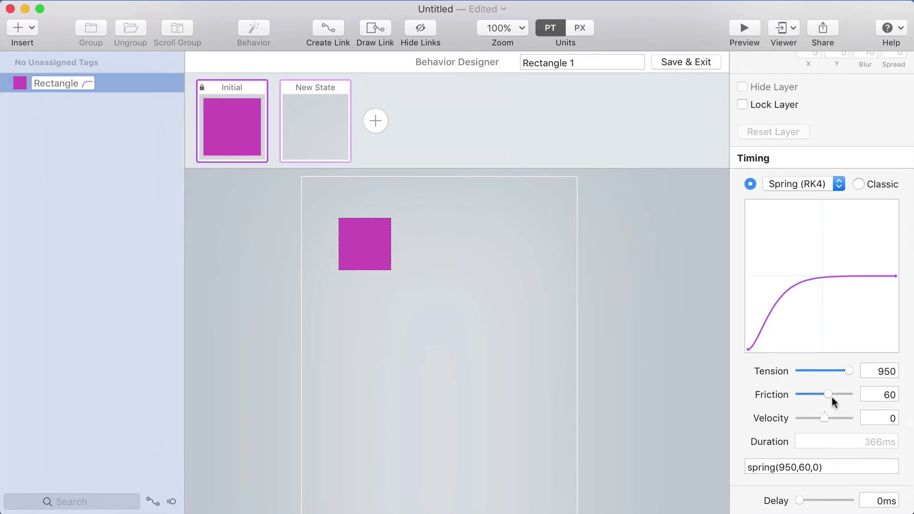
Step: Keep the RK4 spring and experiment with lower tension and friction for more bounce
click(799, 183)
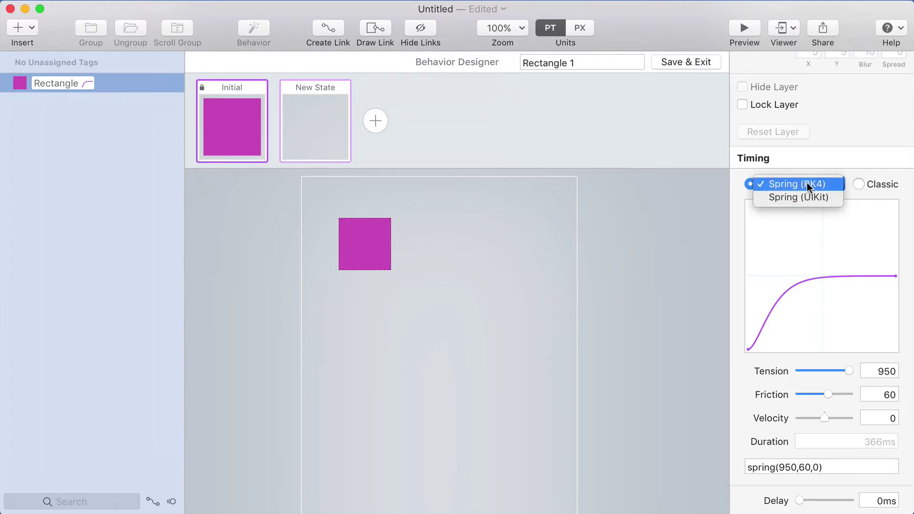
click(807, 183)
drag(828, 395, 809, 397)
drag(850, 368, 812, 391)
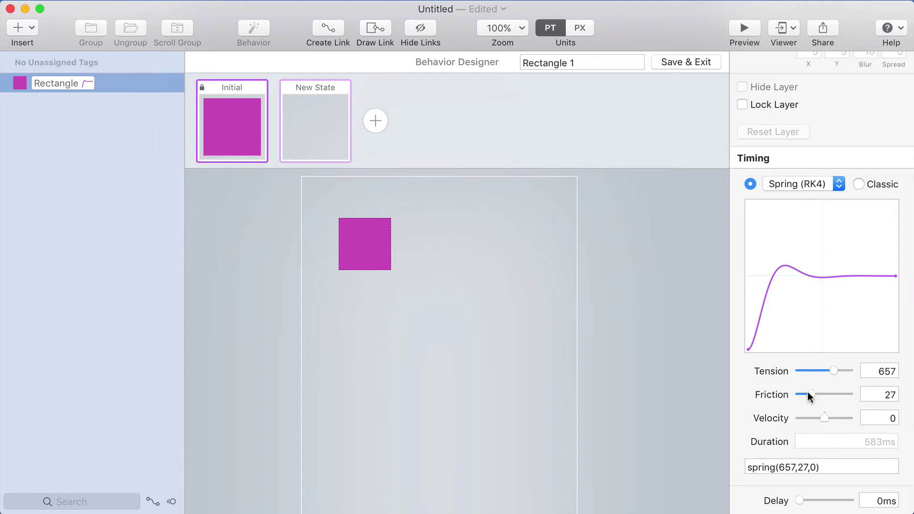
drag(810, 394, 801, 397)
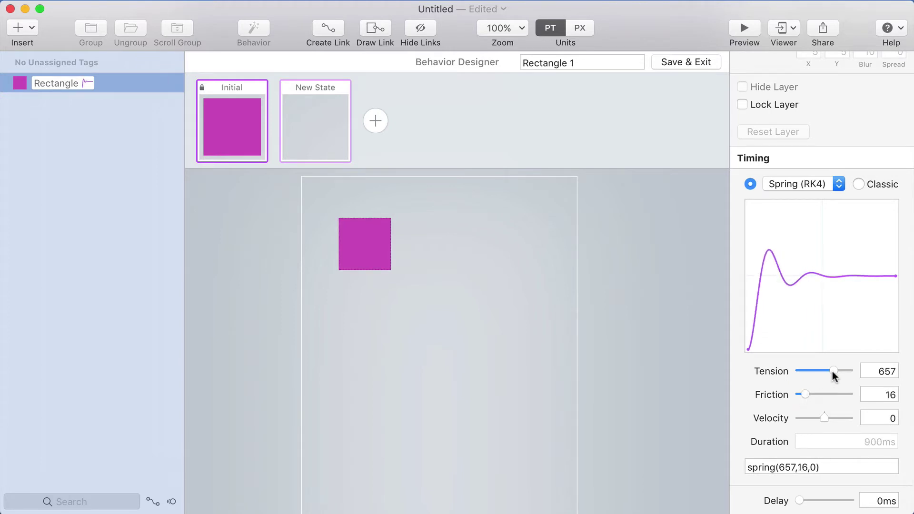
drag(834, 371, 840, 372)
drag(802, 394, 805, 396)
Step: Preview the transition and settle the spring at tension 640, friction 35
drag(841, 371, 749, 387)
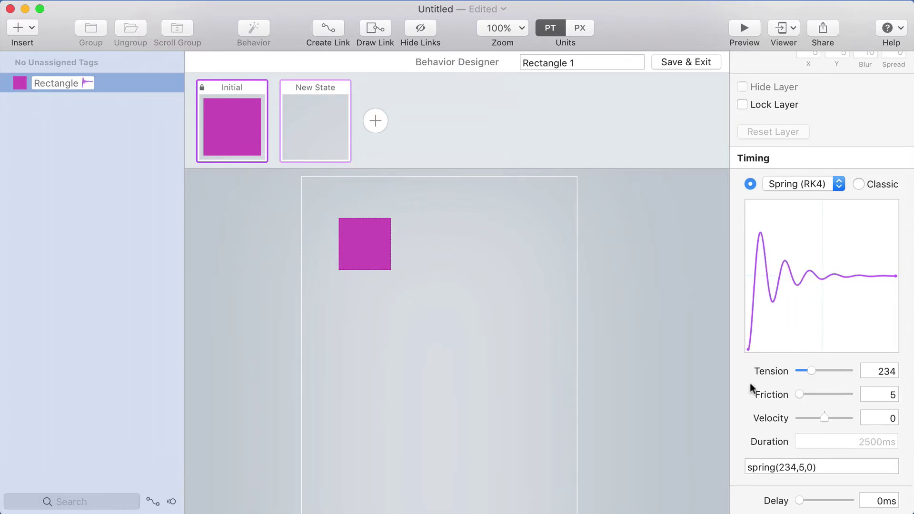
click(535, 324)
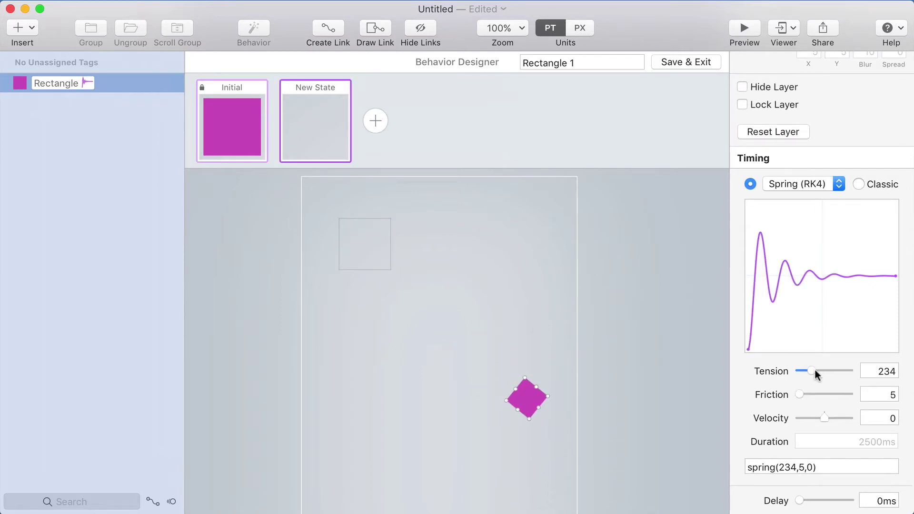
drag(814, 370, 840, 371)
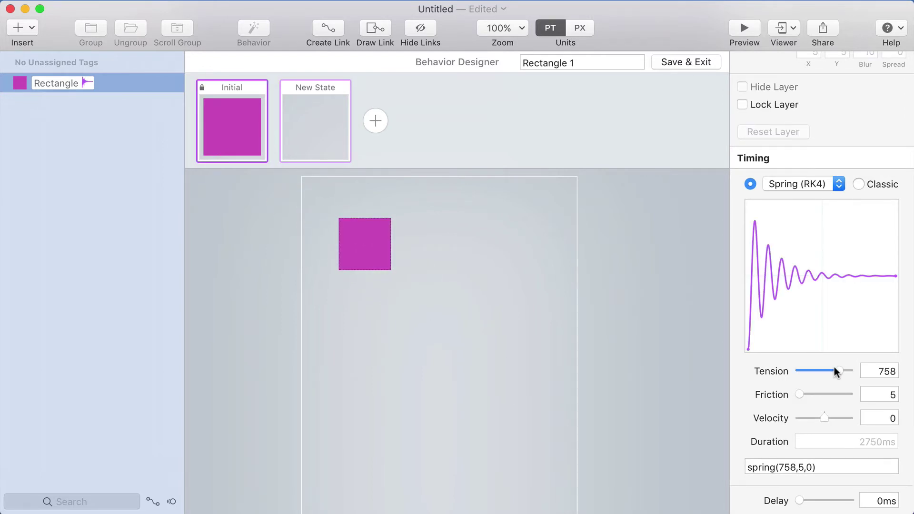
drag(837, 371, 813, 394)
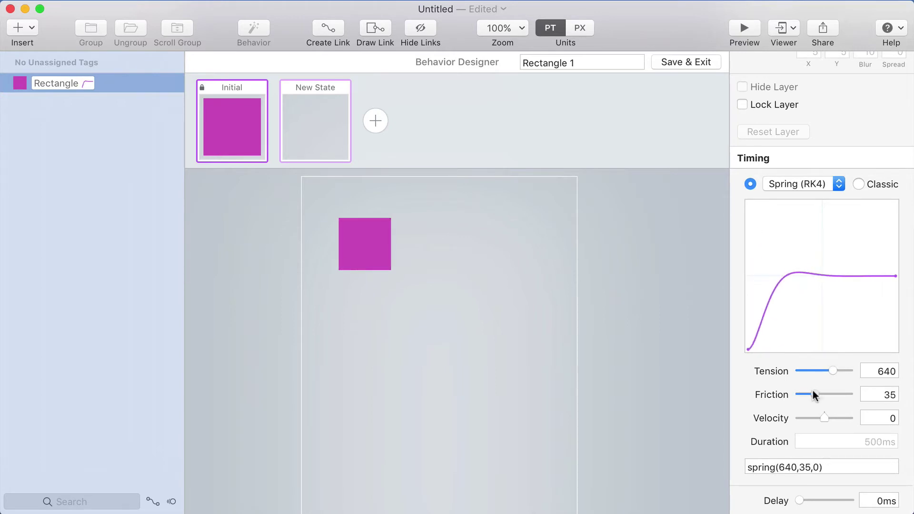
Step: Switch the timing to Spring (UIKit), shorten the duration and preview it
click(823, 186)
click(813, 200)
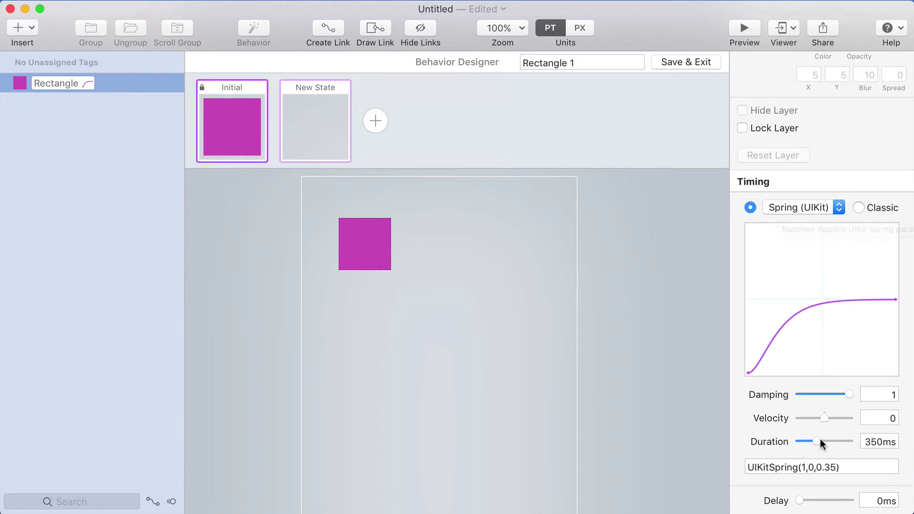
drag(813, 438, 804, 441)
click(481, 313)
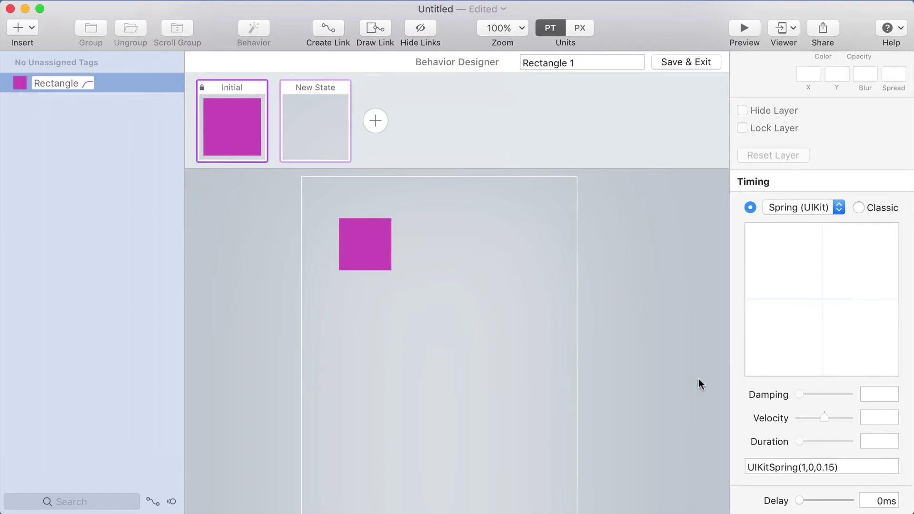
Step: Lower the damping to 0.21 and set the duration to 500ms
drag(804, 440, 831, 439)
drag(847, 393, 806, 395)
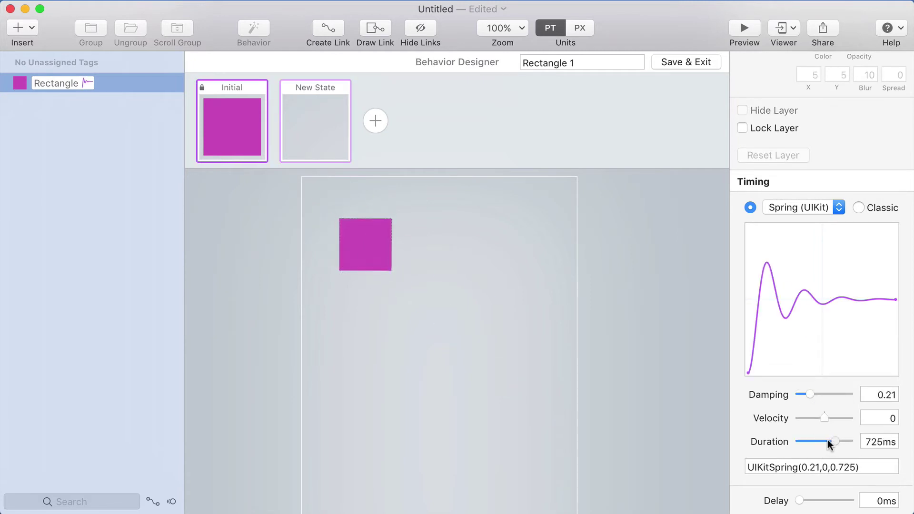
mouse_move(829, 441)
mouse_down()
mouse_move(806, 439)
mouse_move(829, 441)
mouse_up()
drag(833, 439, 824, 441)
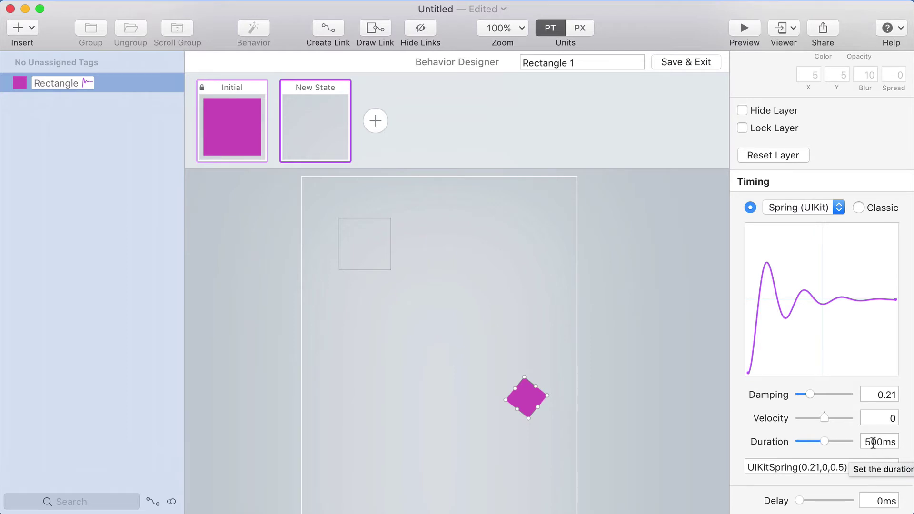
Step: Use Classic timing at 700ms with a steep ease-in bezier(0.42,0,0.963,0.267) curve
click(858, 206)
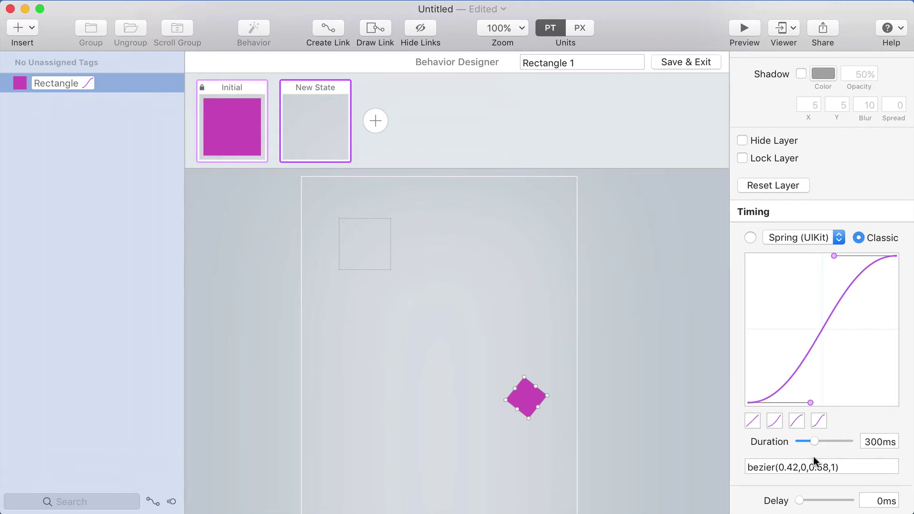
drag(814, 440, 830, 439)
drag(830, 253, 890, 363)
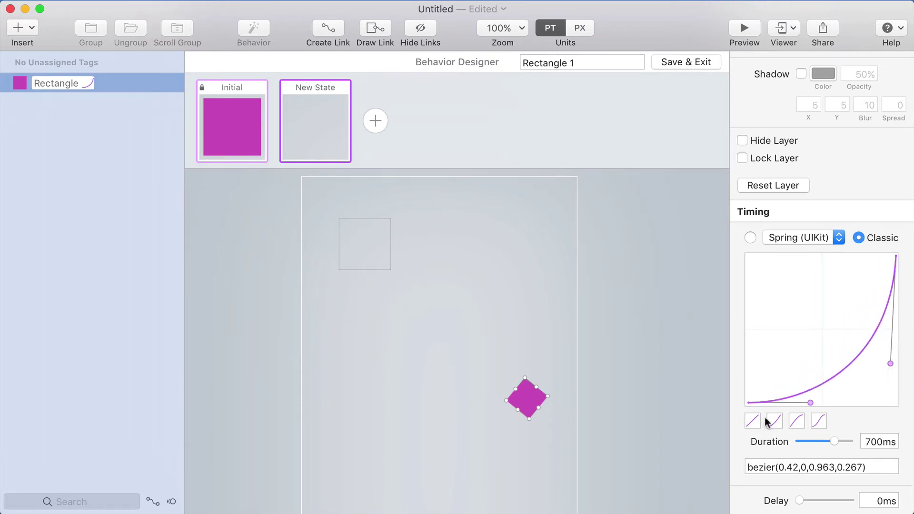
Step: Try the linear, ease-in and ease-out easing presets, previewing each between states
click(752, 421)
click(775, 421)
click(796, 420)
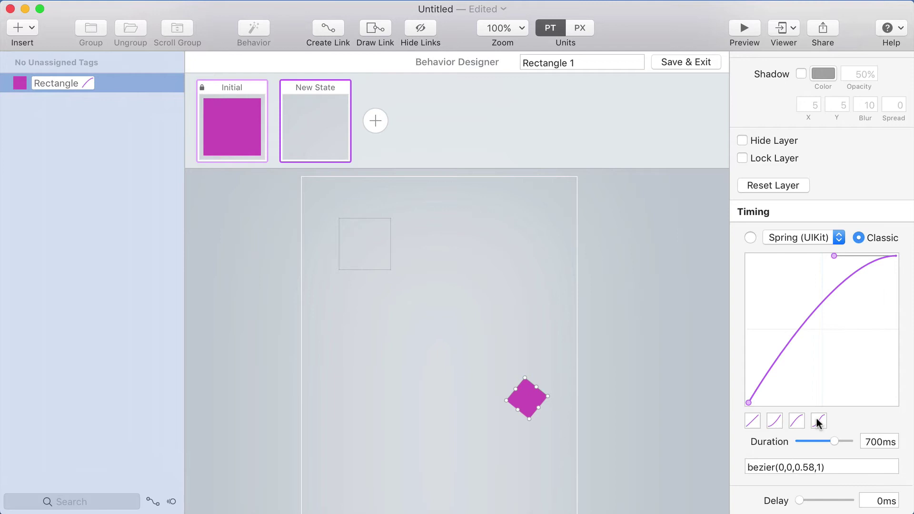
click(818, 422)
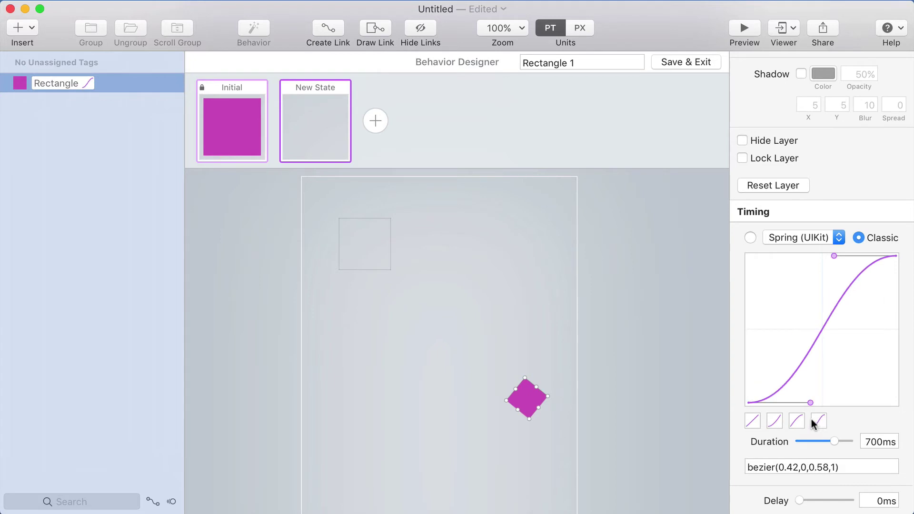
click(753, 420)
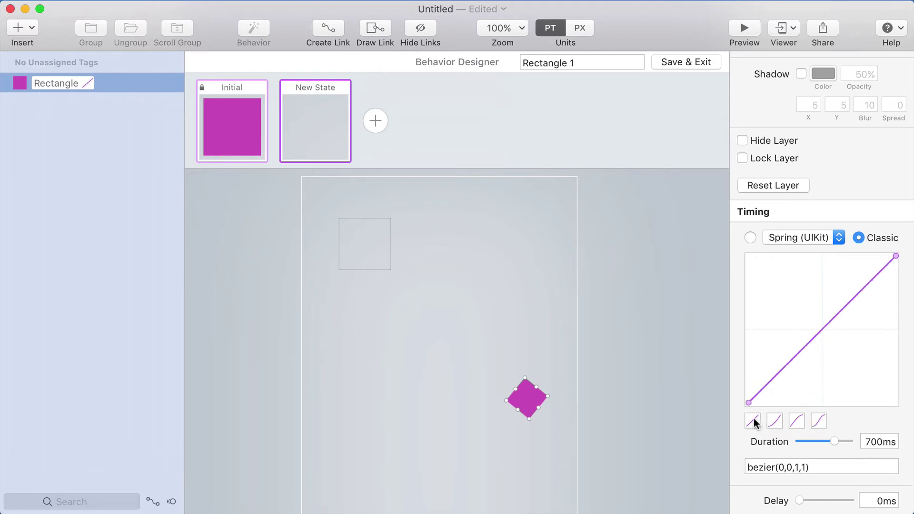
key(Left)
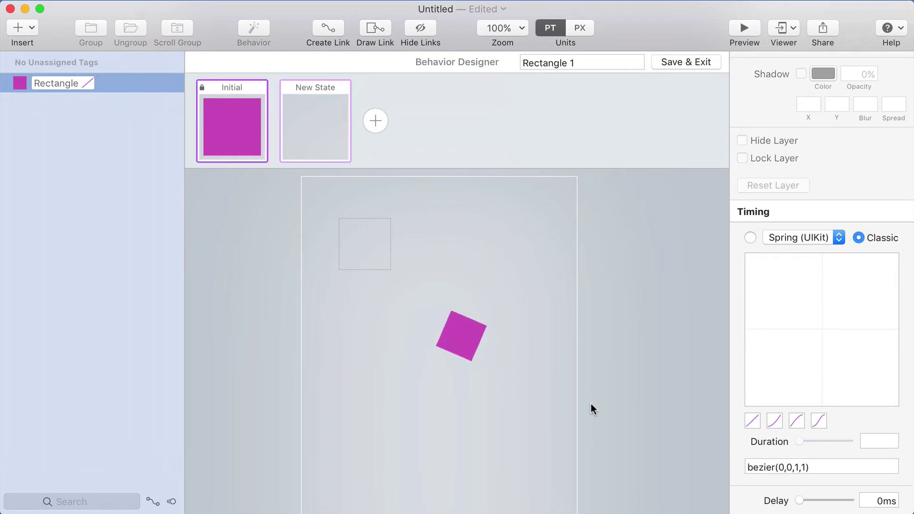
key(Right)
click(773, 424)
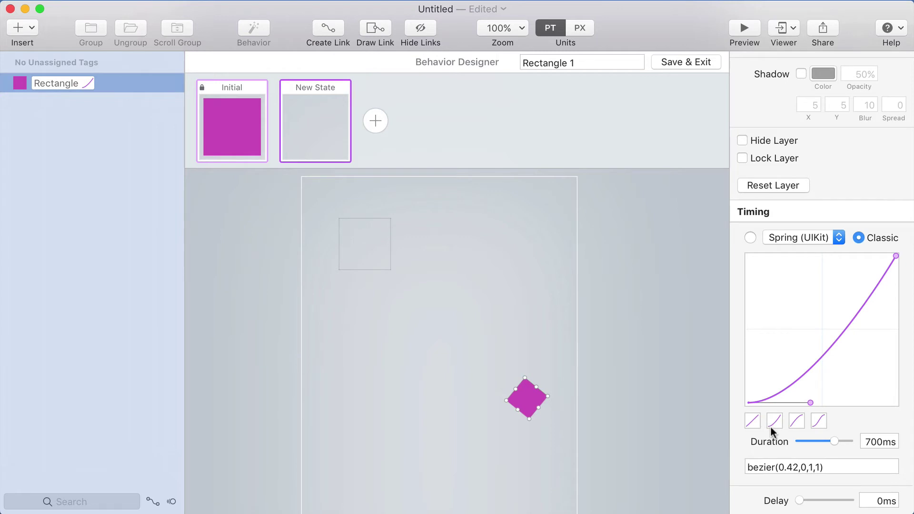
key(Left)
click(793, 421)
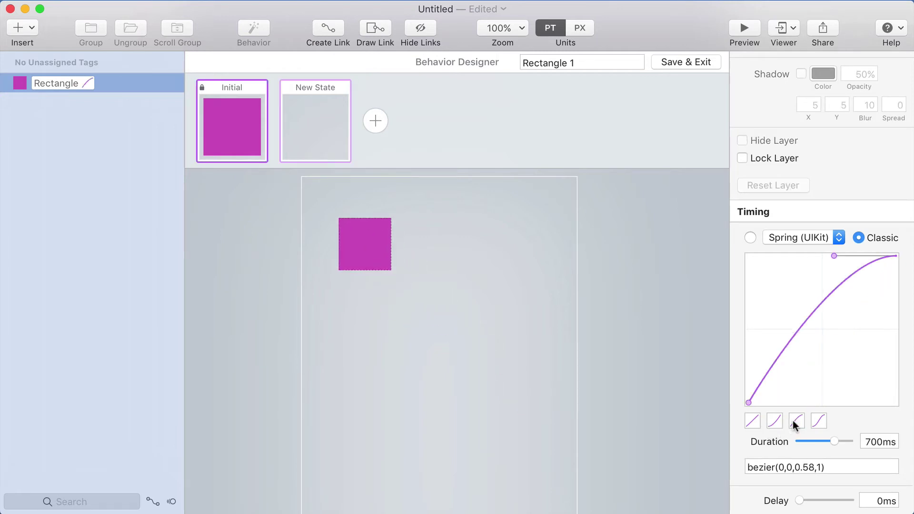
key(Right)
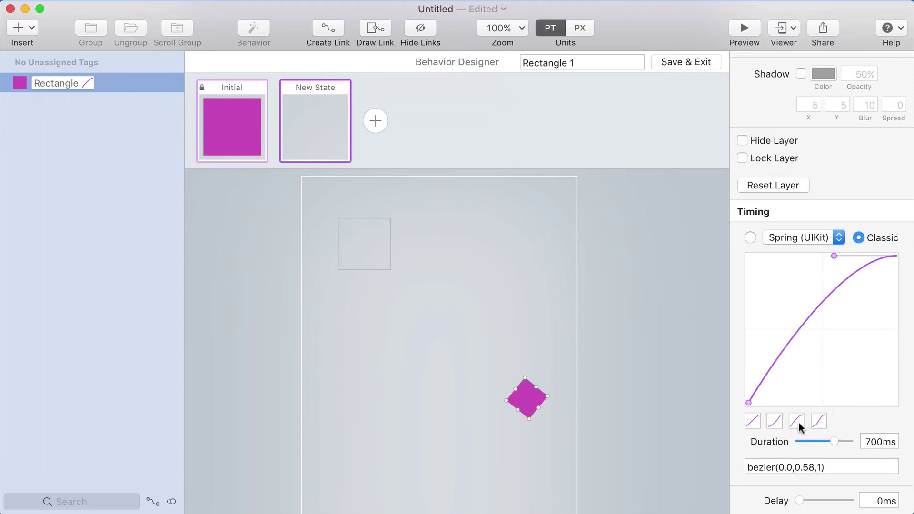
Step: Apply ease-in-out at 300ms, preview it between states and select the bezier value
click(818, 421)
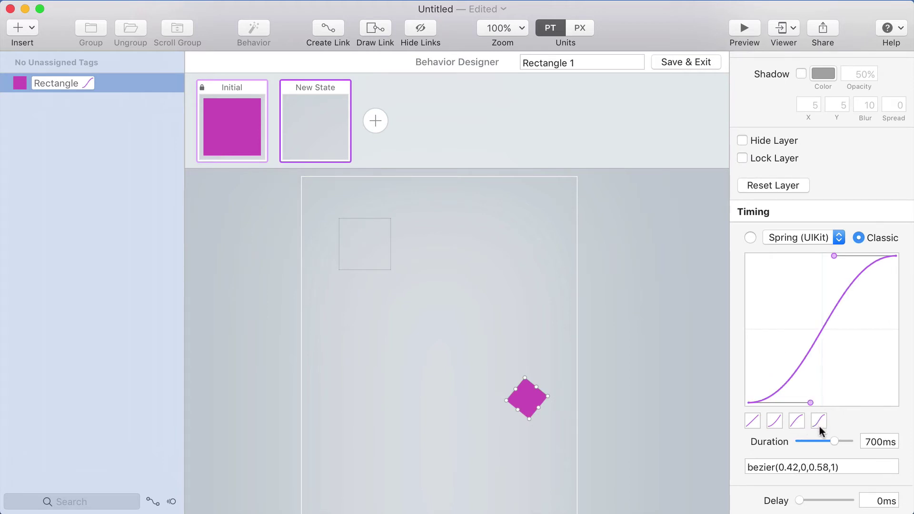
key(Left)
drag(834, 441, 810, 439)
key(Right)
key(Left)
key(Right)
mouse_move(844, 465)
mouse_down()
mouse_move(743, 475)
mouse_move(751, 466)
mouse_move(839, 462)
mouse_up()
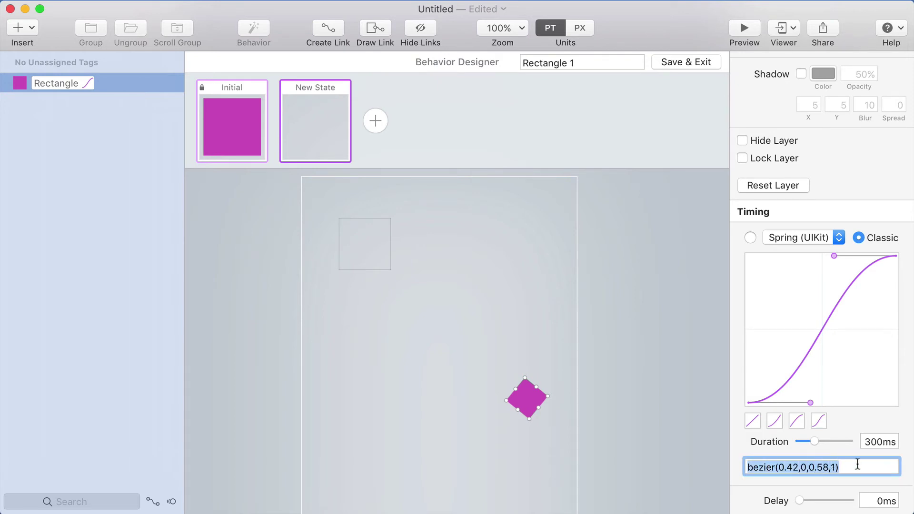
Step: Drag both curve handles until the timing reads bezier(0.433,0.689,0.725,0.205)
click(855, 460)
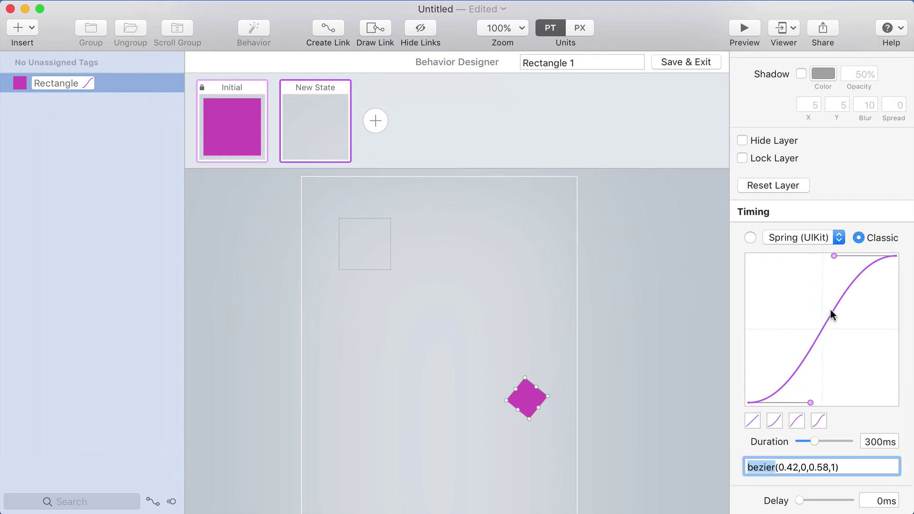
drag(834, 256, 855, 372)
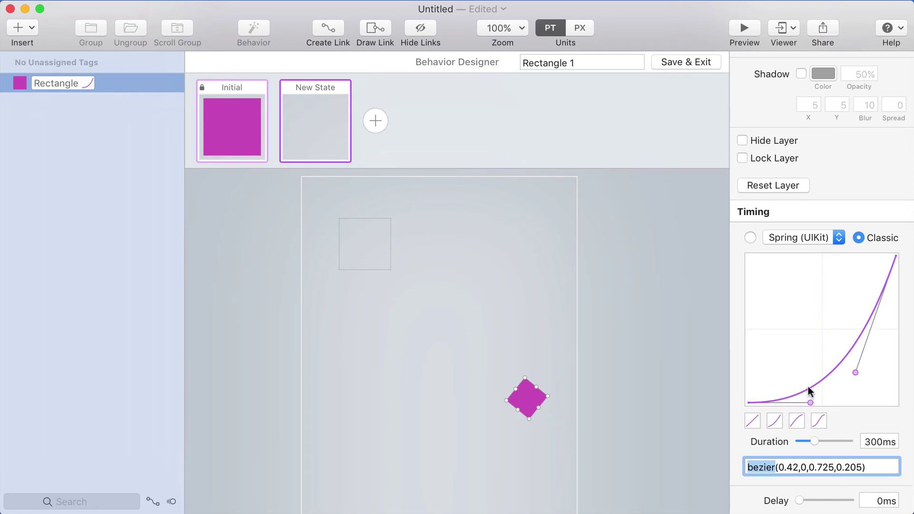
drag(810, 403, 812, 301)
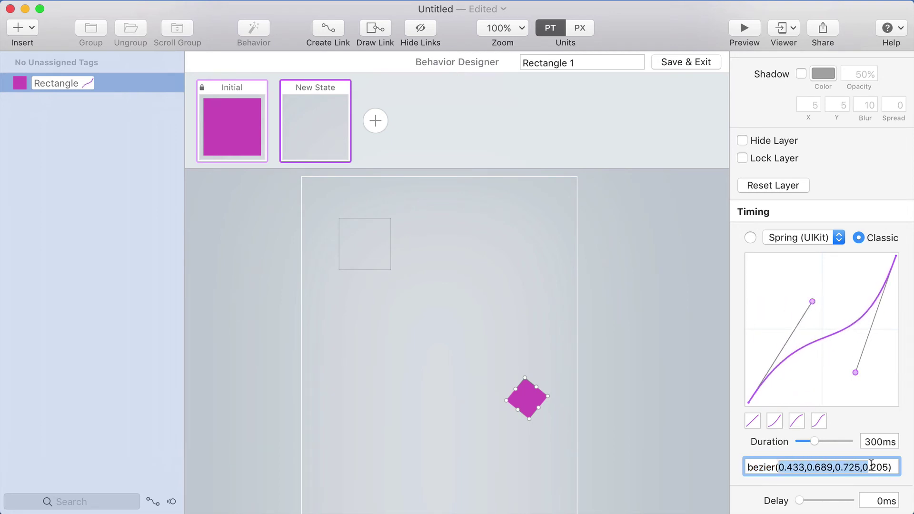
drag(871, 467, 883, 467)
Step: Switch the timing to Spring and choose the Spring (RK4) model
click(751, 237)
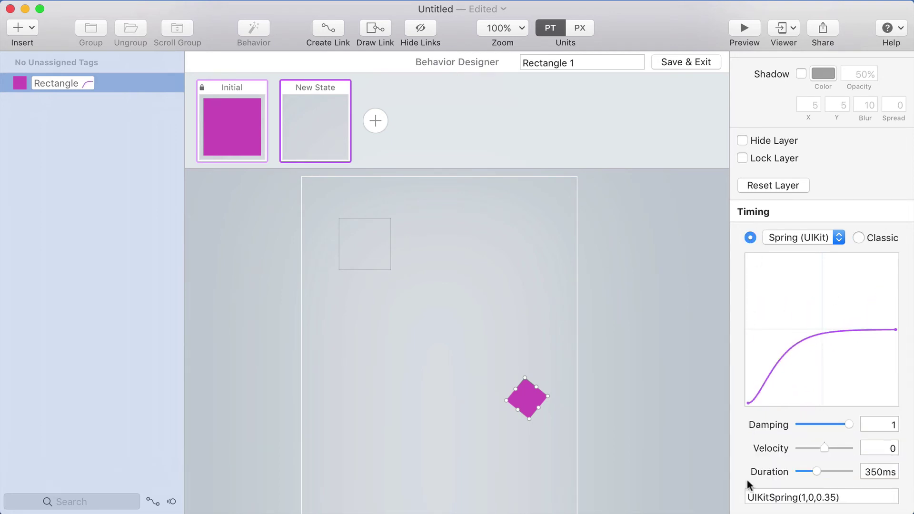
double_click(759, 497)
click(774, 234)
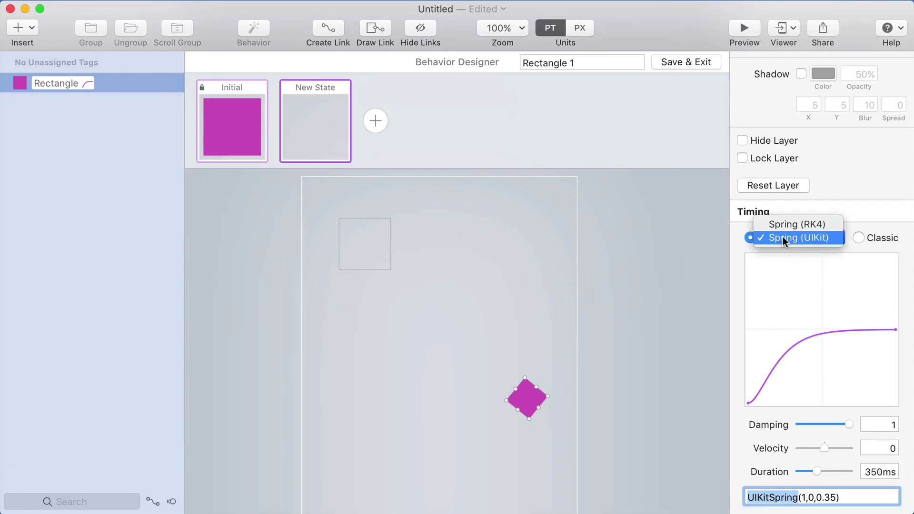
click(800, 220)
scroll(784, 453, down, 2)
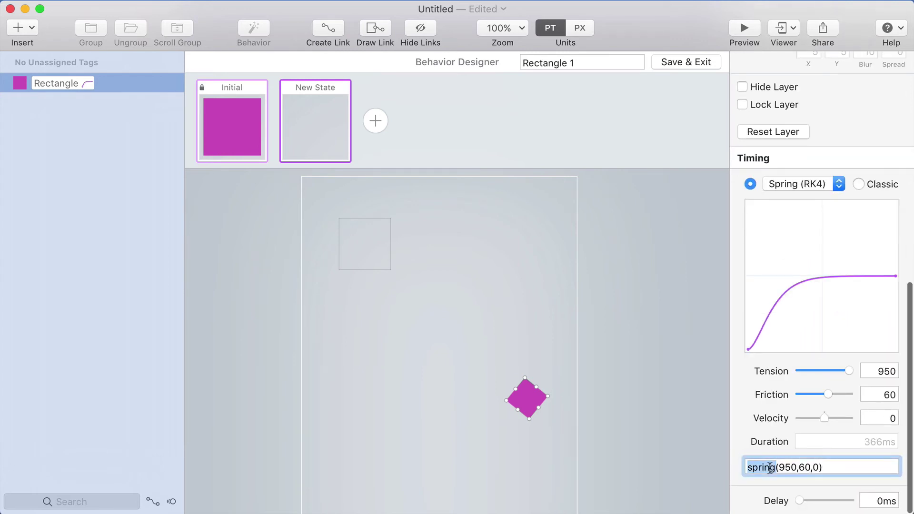
triple_click(776, 467)
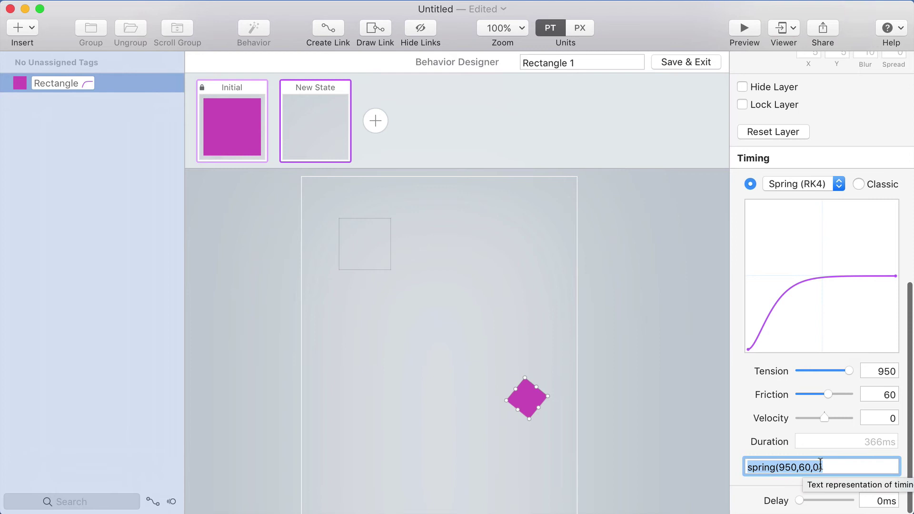
Step: Adjust the spring tension and select the spring timing value text
click(815, 372)
drag(813, 372, 811, 372)
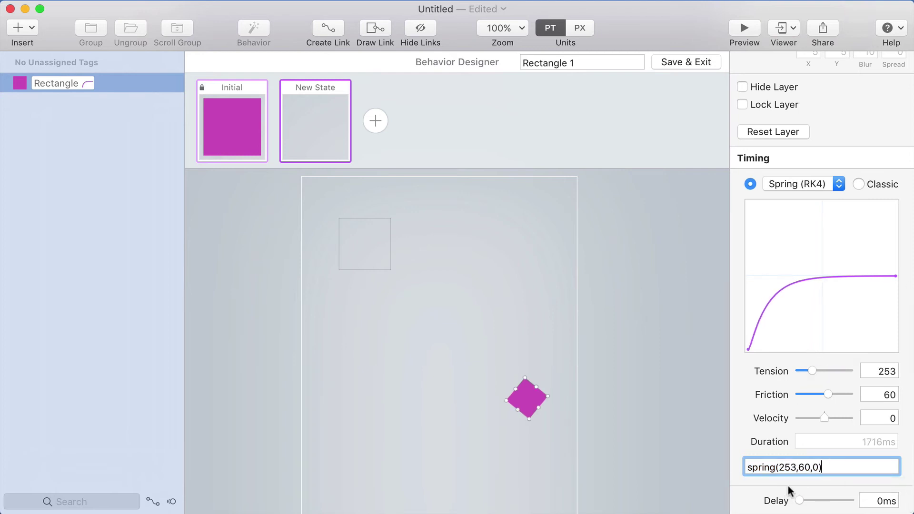
drag(822, 466, 745, 467)
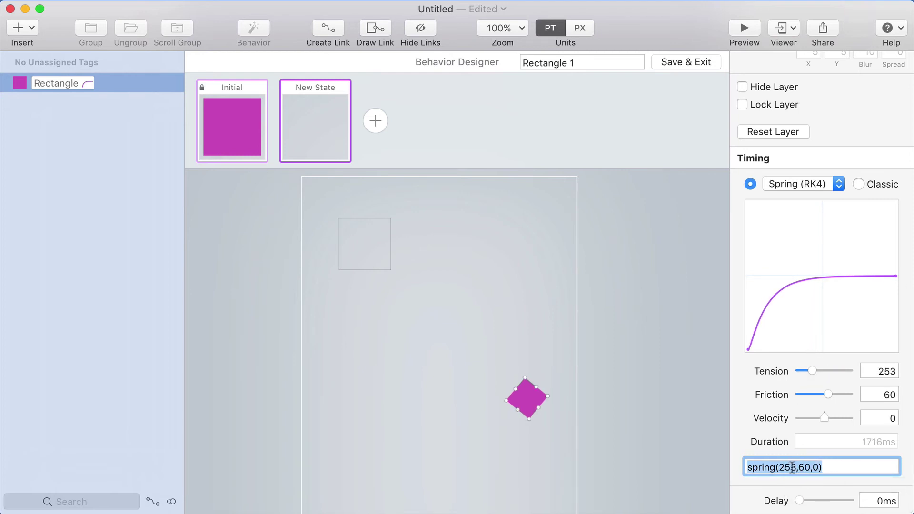
click(838, 468)
drag(846, 465, 618, 459)
drag(819, 466, 783, 466)
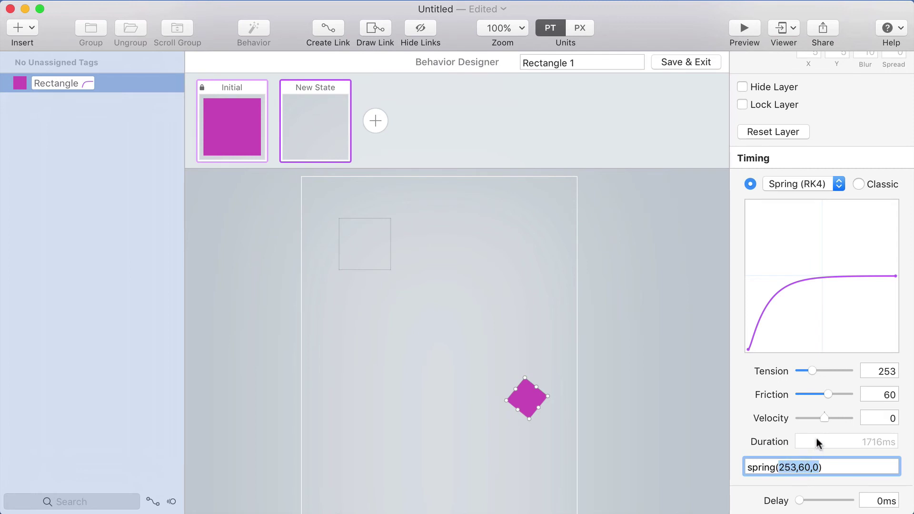
triple_click(785, 465)
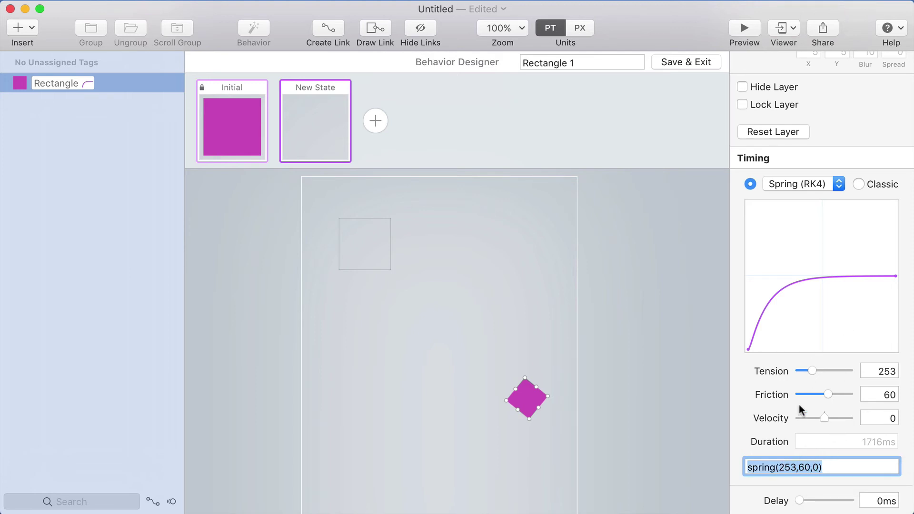
Step: Set friction to 20, select the spring(497,20,0) text, and Save & Exit
drag(825, 396, 802, 398)
click(850, 467)
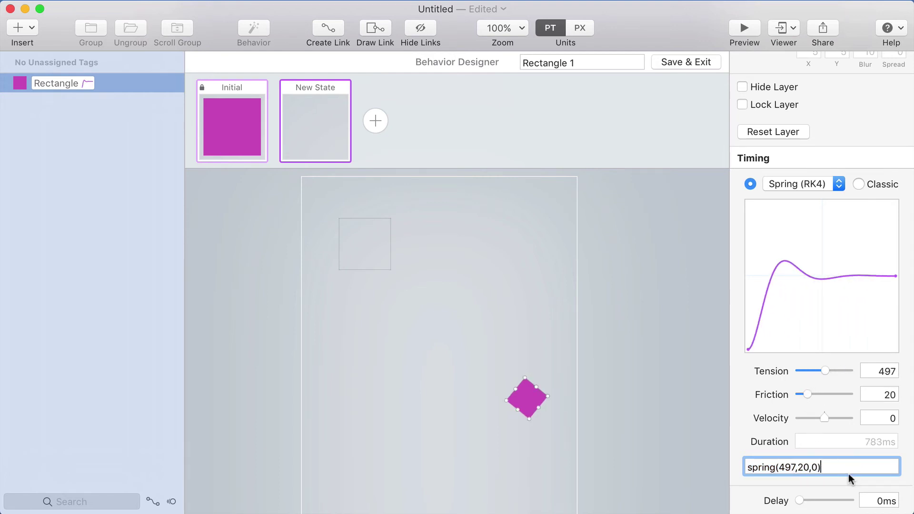
drag(847, 467, 667, 460)
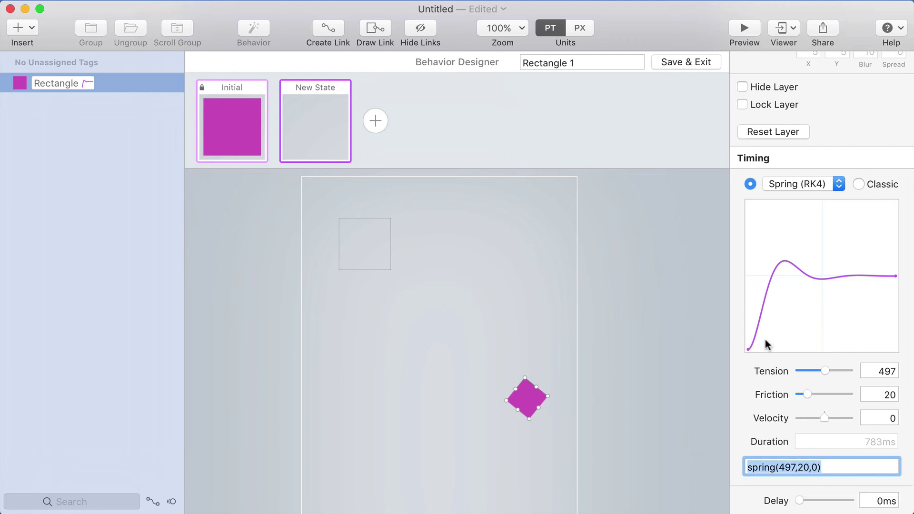
click(679, 62)
Step: Draw a tall second rectangle below the square on New Screen
click(435, 221)
key(r)
drag(446, 244, 471, 321)
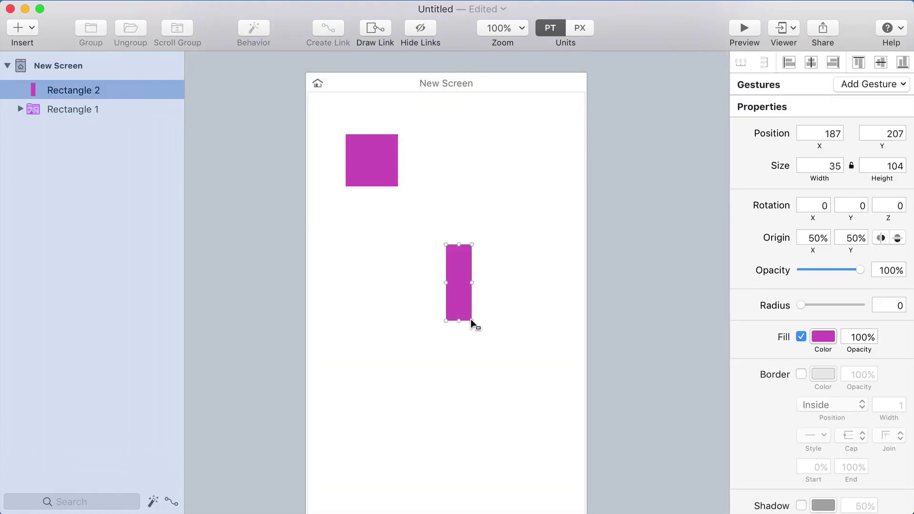
Step: Open the Behavior Designer and paste spring(497,20,0) into the timing field
key(super+b)
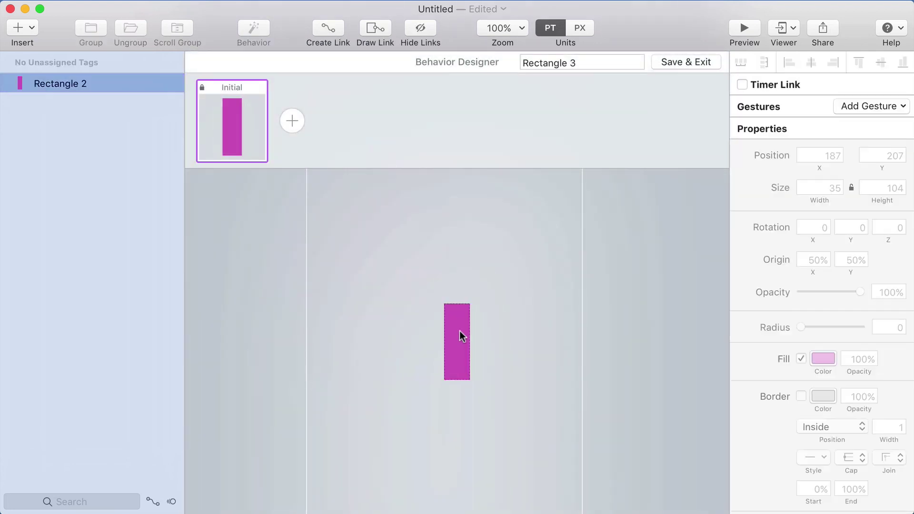
scroll(854, 394, down, 10)
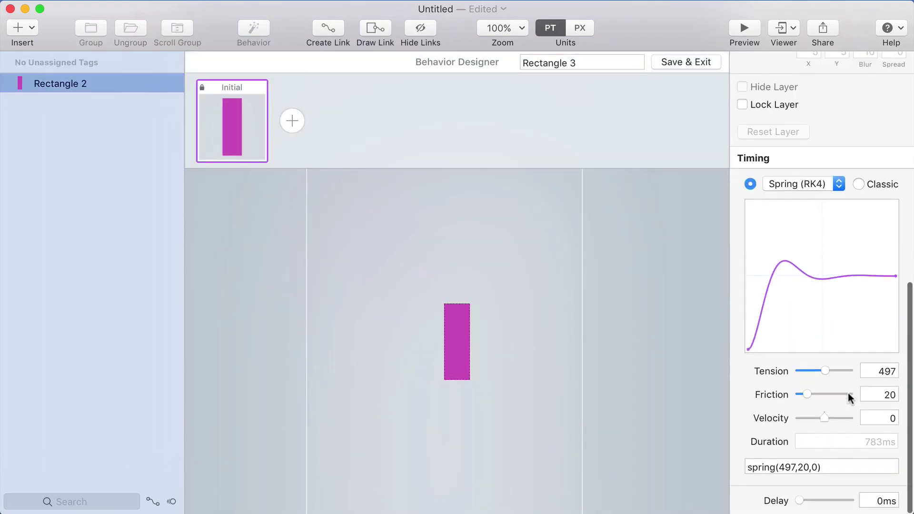
click(853, 464)
key(Right)
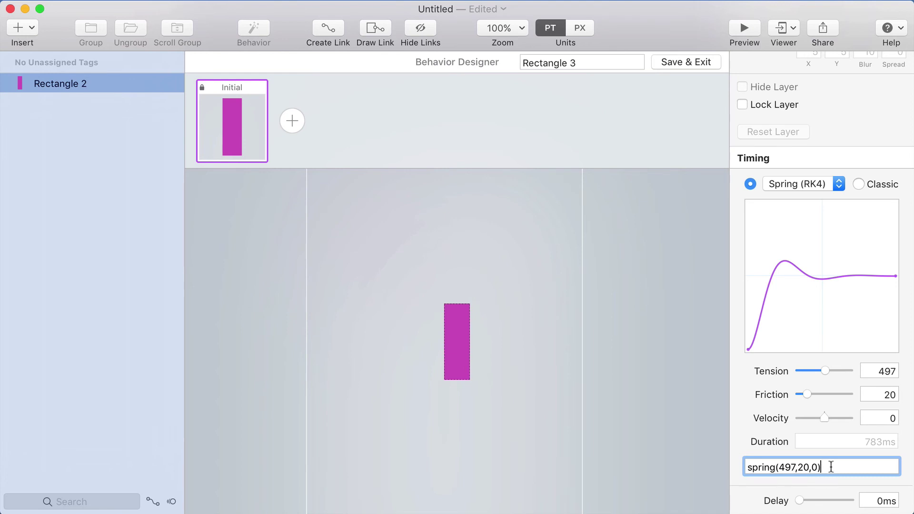
drag(831, 466, 603, 457)
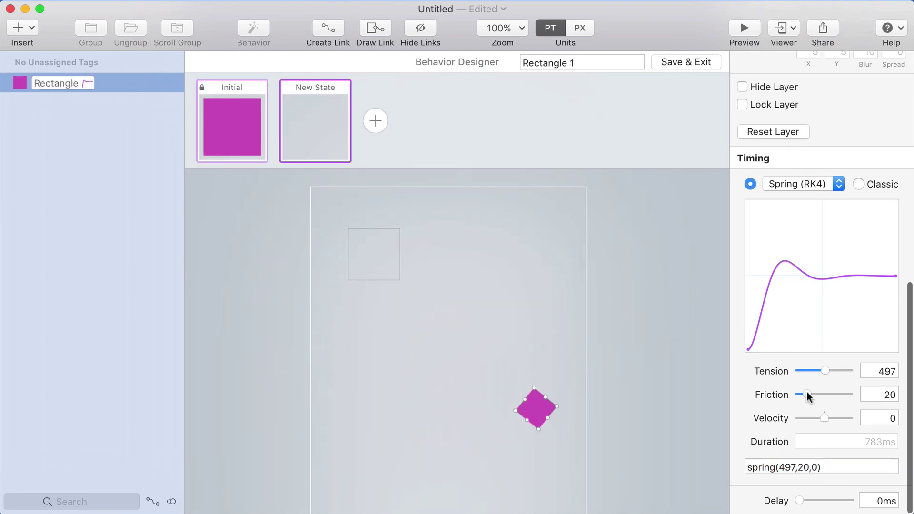
Step: Set tension 945 and friction 27, previewing the bounce between Initial and New State
drag(807, 393, 849, 371)
drag(809, 394, 800, 394)
key(Left)
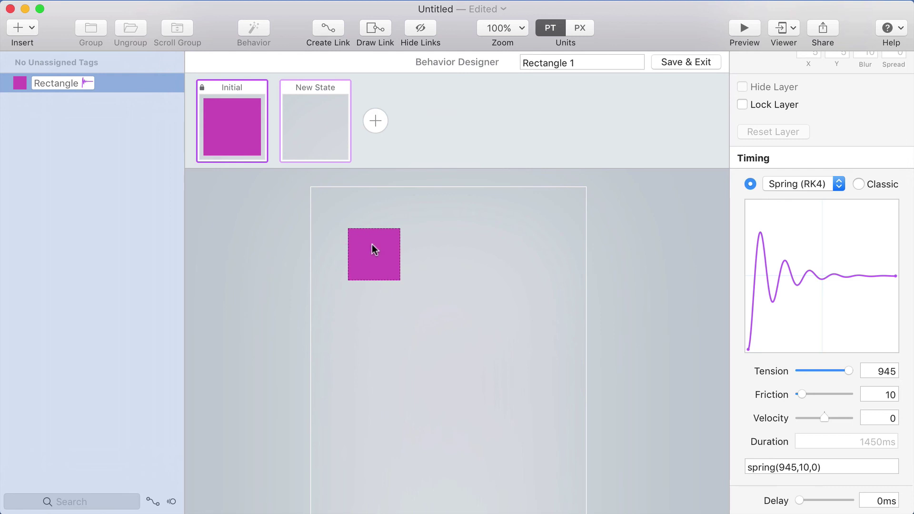
key(Right)
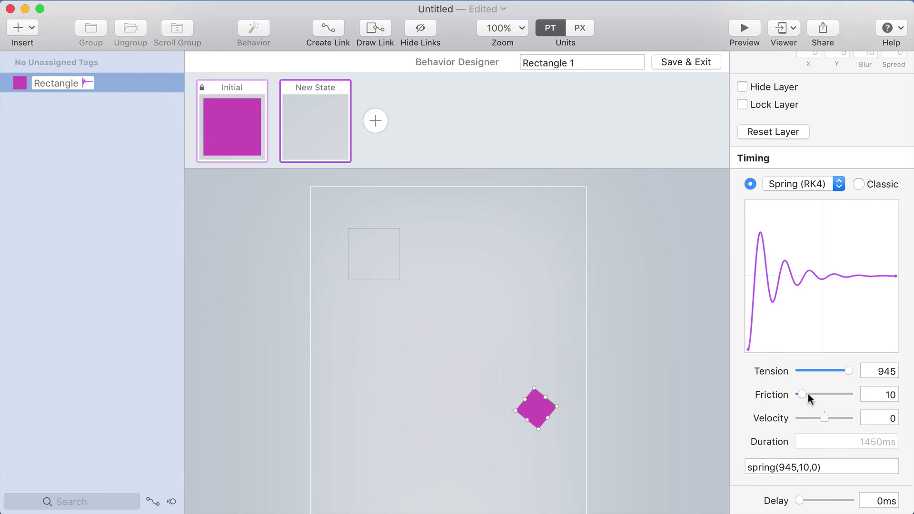
drag(808, 393, 812, 395)
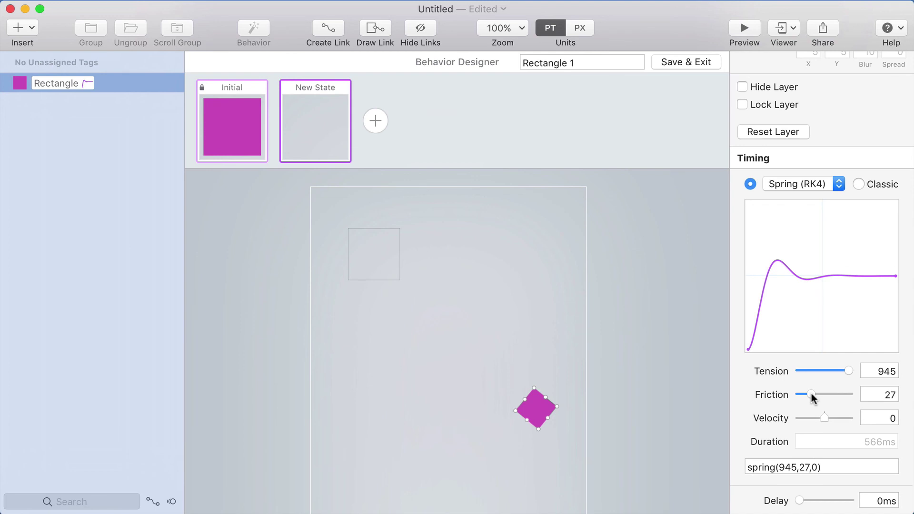